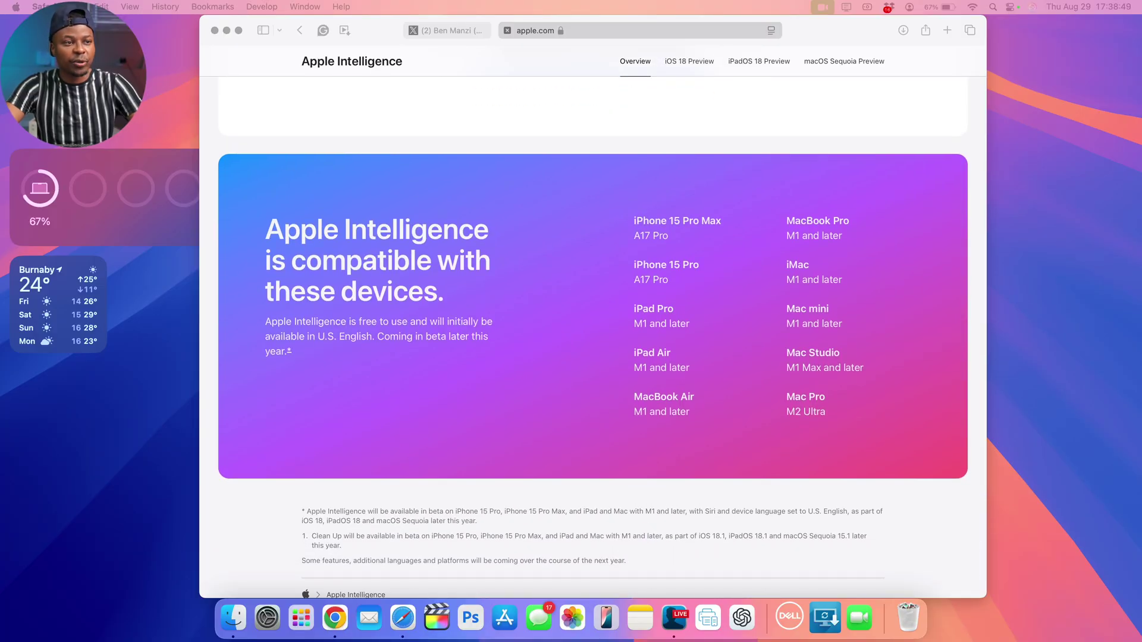
Highlight the five Apple Intelligence-compatible Mac models on Apple's compatibility page in Safari
{"action": "left_click", "coordinate": [678, 411]}
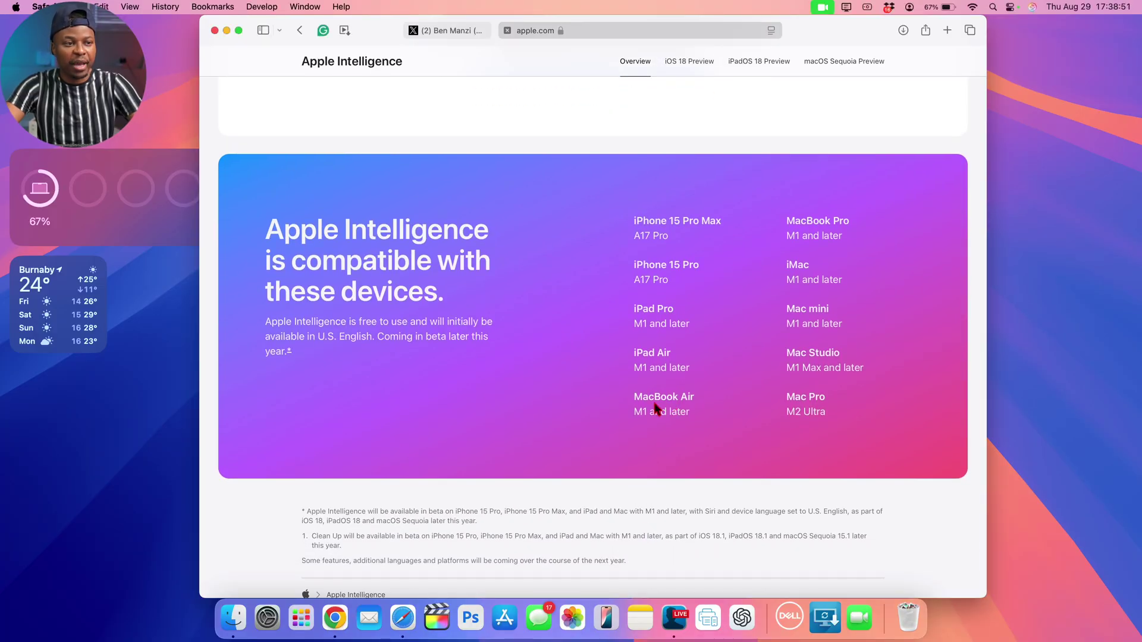
{"action": "left_click_drag", "start_coordinate": [634, 397], "coordinate": [722, 408]}
{"action": "left_click", "coordinate": [791, 226]}
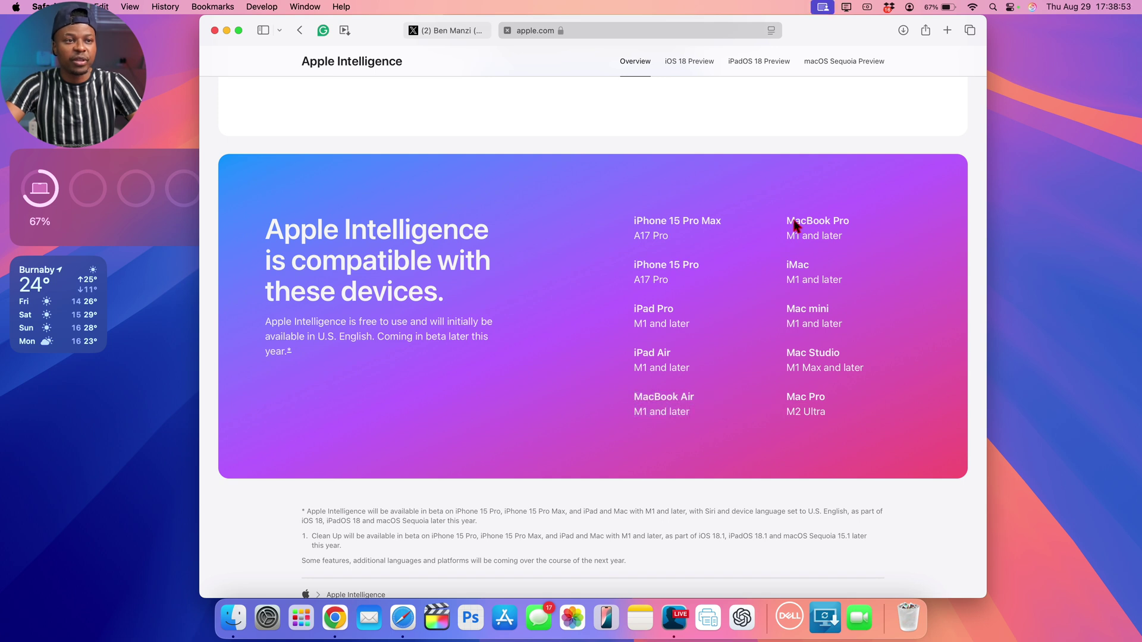
{"action": "left_click_drag", "start_coordinate": [788, 219], "coordinate": [824, 426]}
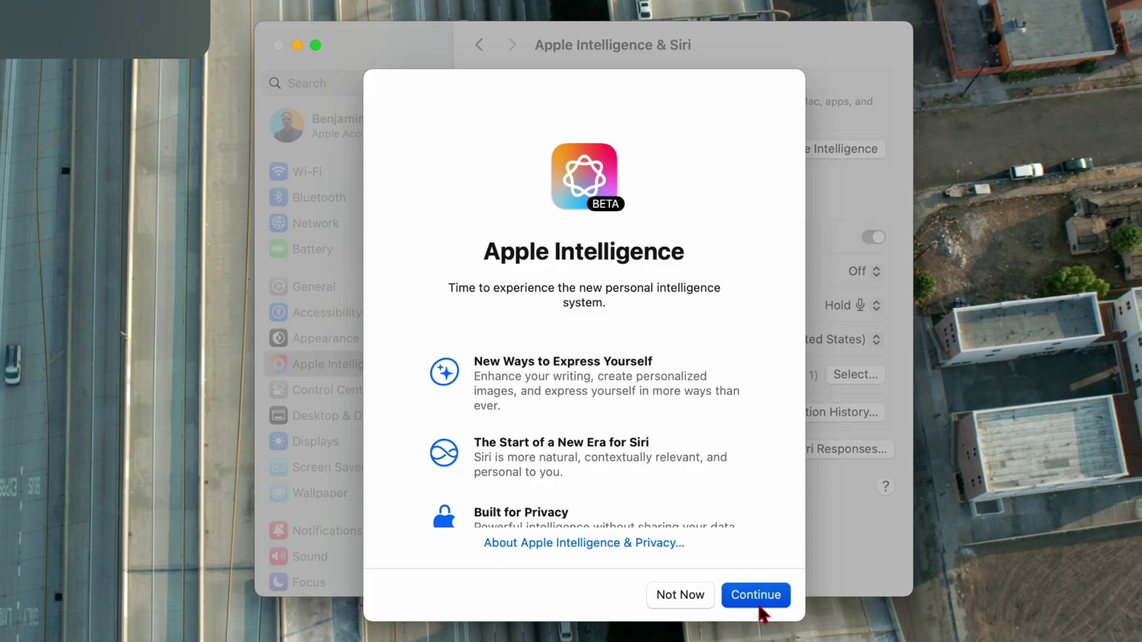
Continue past the Apple Intelligence beta welcome page to the Siri introduction
{"action": "left_click", "coordinate": [755, 595]}
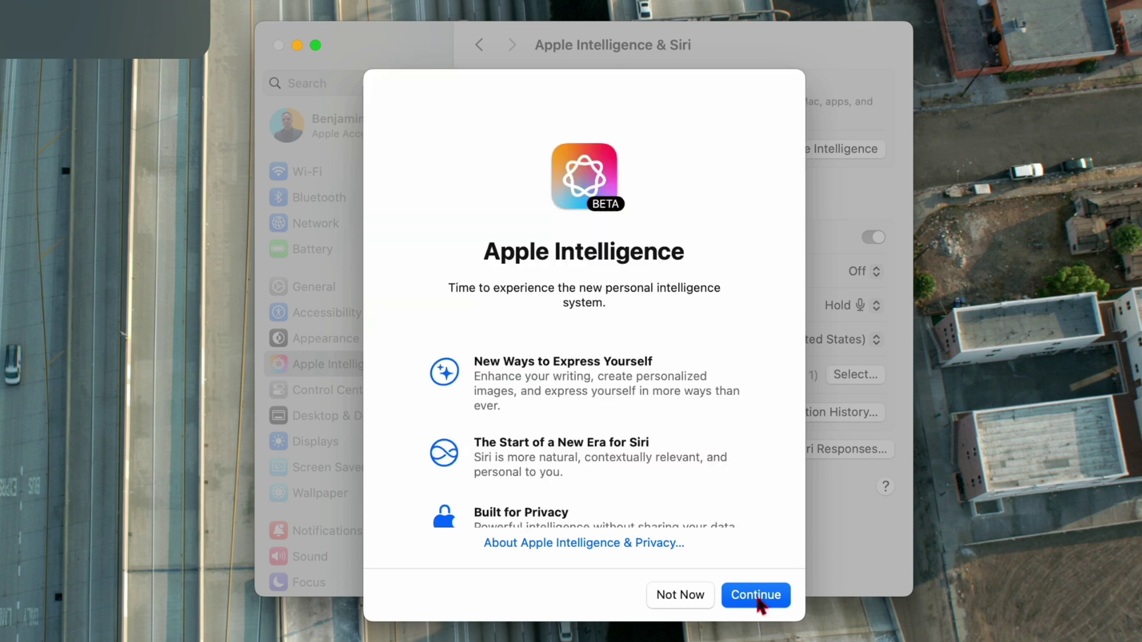
{"action": "scroll", "coordinate": [760, 605], "scroll_direction": "down", "scroll_amount": 2}
{"action": "left_click", "coordinate": [755, 595]}
{"action": "left_click", "coordinate": [764, 596]}
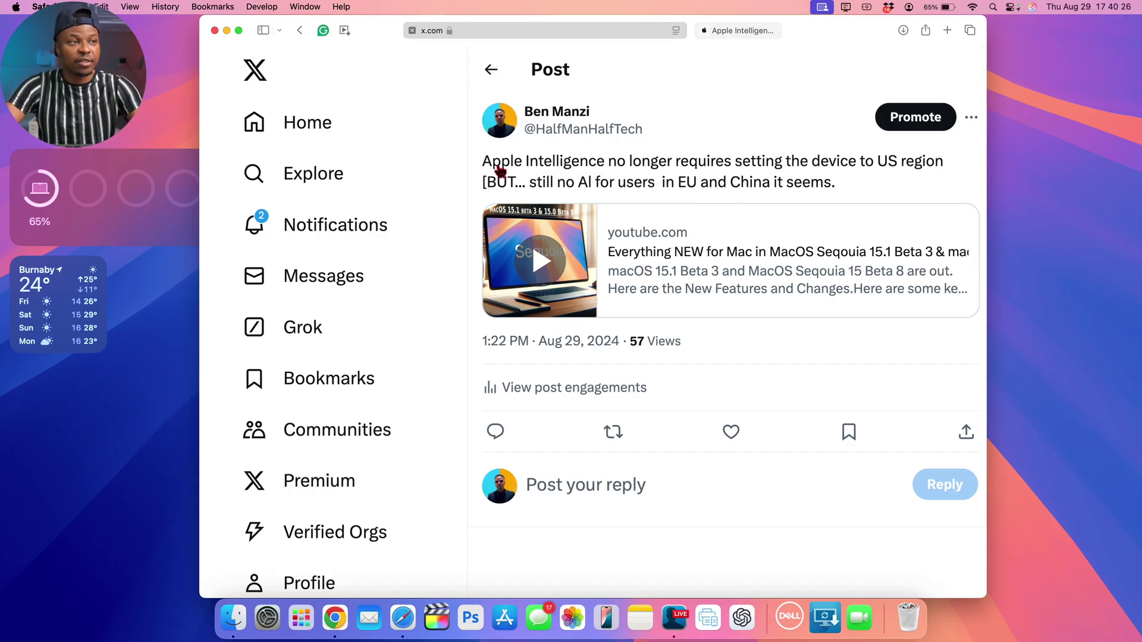
Select the X post's opening words, then the word 'for'
{"action": "left_click_drag", "start_coordinate": [485, 160], "coordinate": [897, 171]}
{"action": "double_click", "coordinate": [602, 180]}
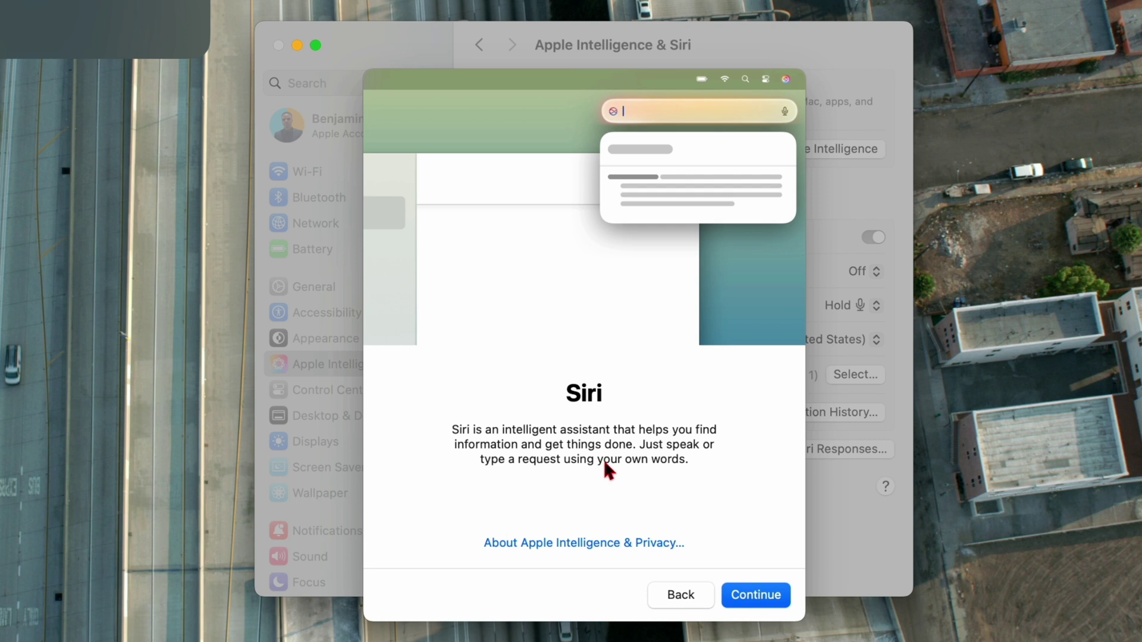
Continue from the Siri introduction to the Speak to Siri page with Return
{"action": "key", "text": "Return"}
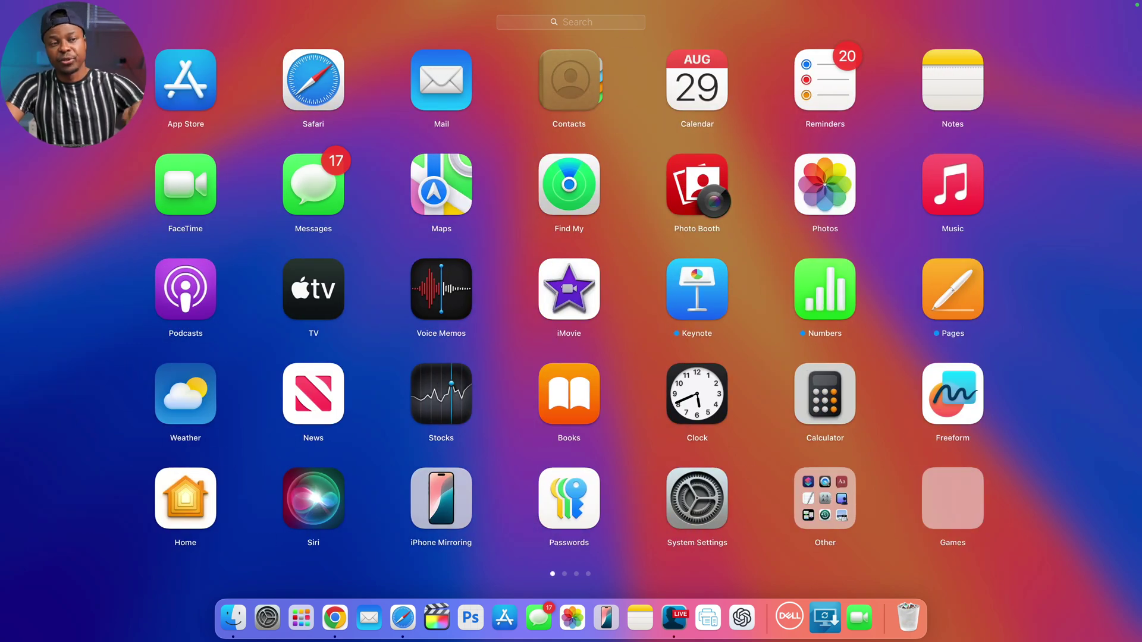
Launch Photos, open the lakeside photo of the man on the wall, and enter Edit
{"action": "left_click", "coordinate": [826, 191]}
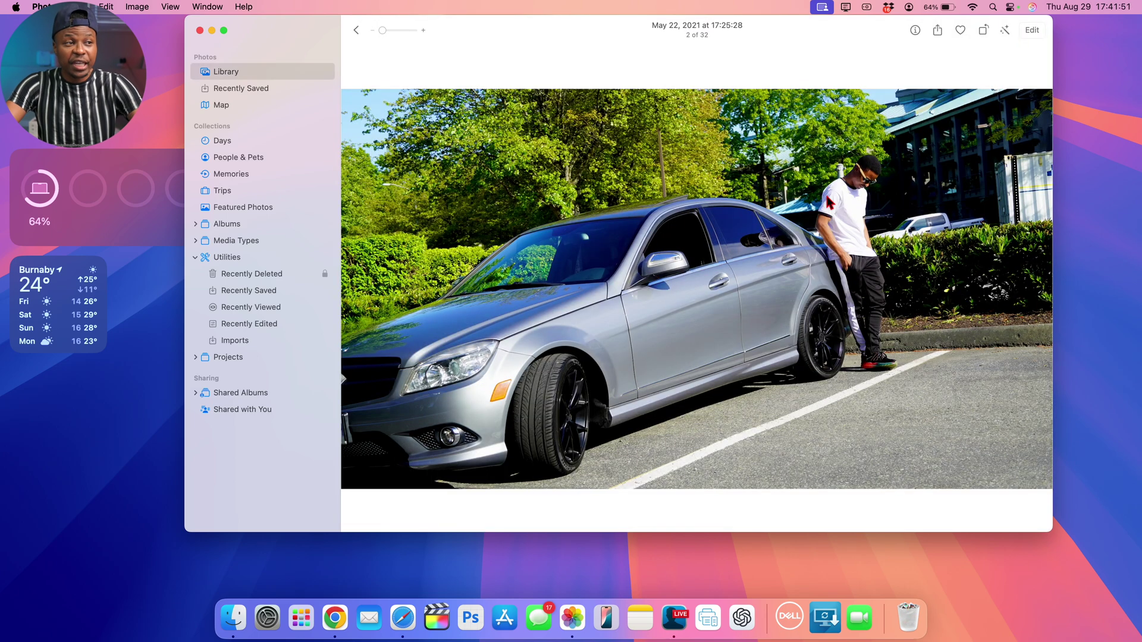
{"action": "left_click", "coordinate": [355, 29]}
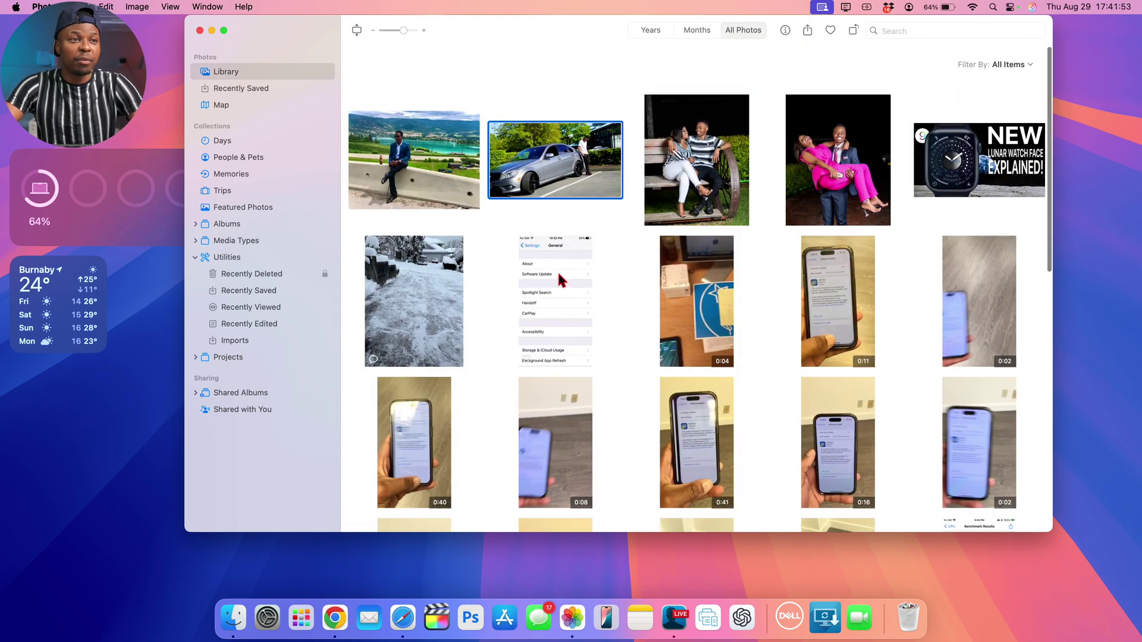
{"action": "double_click", "coordinate": [469, 199]}
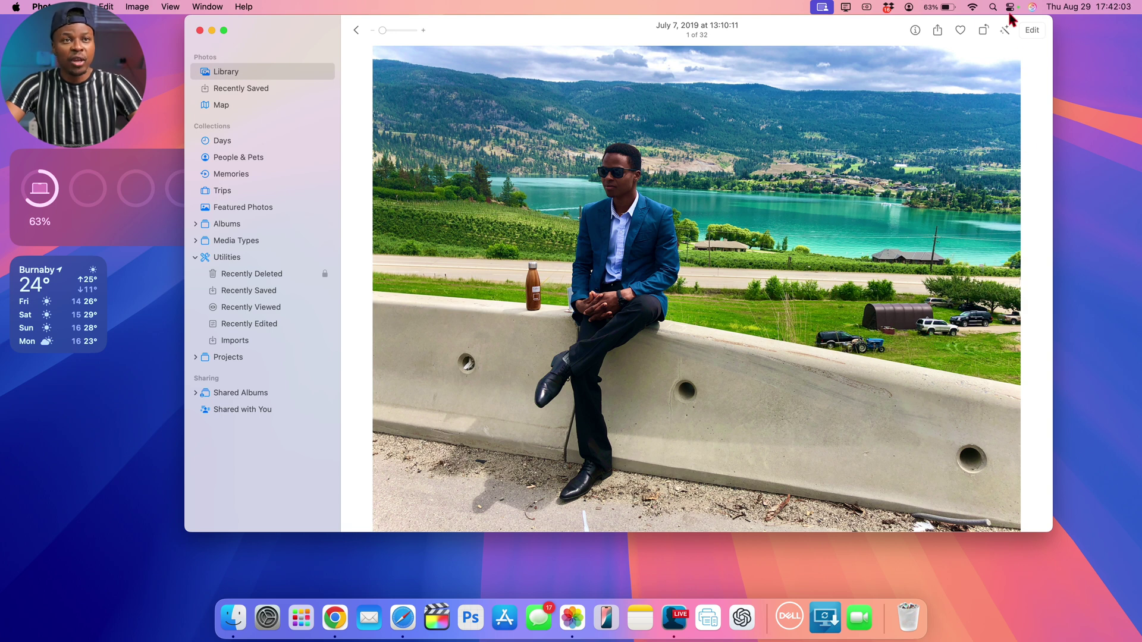
{"action": "left_click", "coordinate": [1033, 30]}
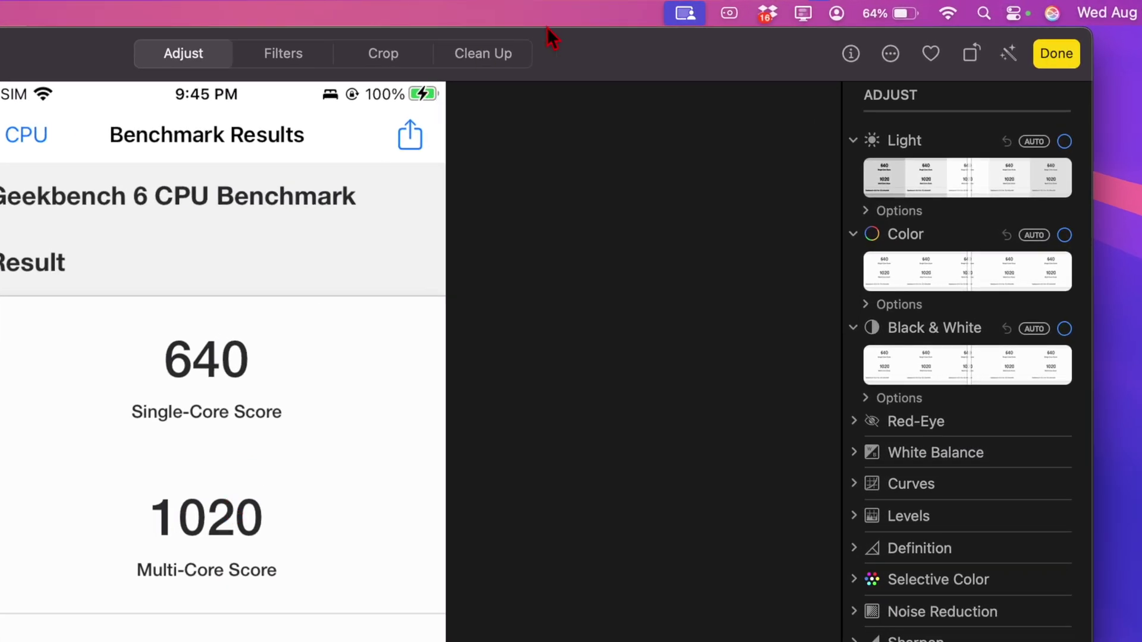
Switch the lakeside photo's editing to the Clean Up tool
{"action": "left_click", "coordinate": [502, 52]}
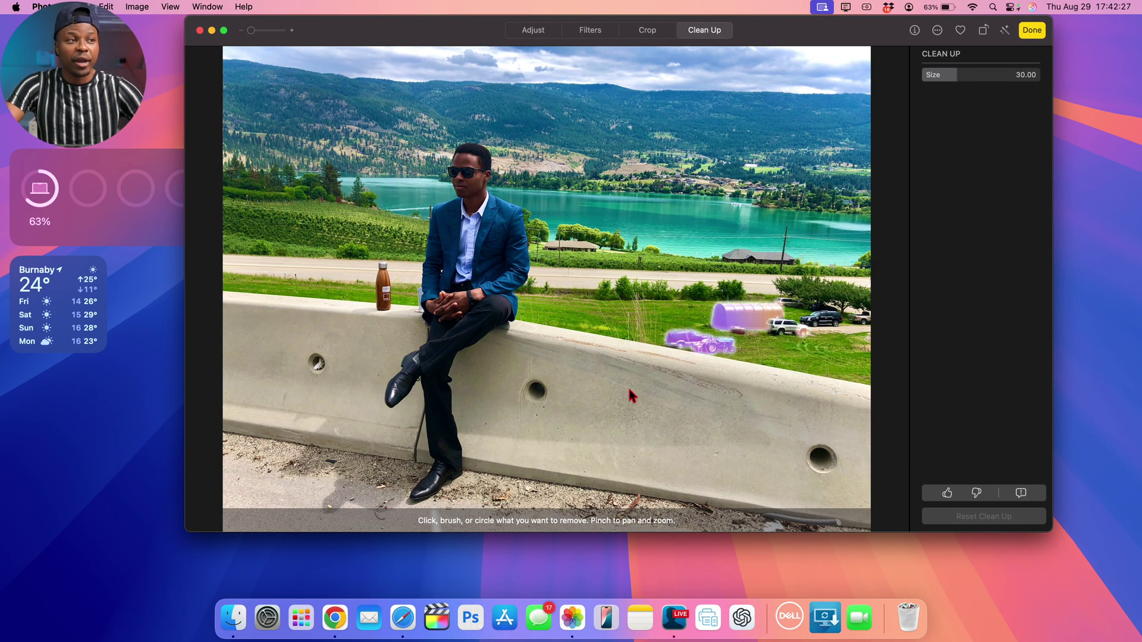
Erase the small vehicle in the field and the shed beside the parked cars
{"action": "left_click", "coordinate": [711, 352]}
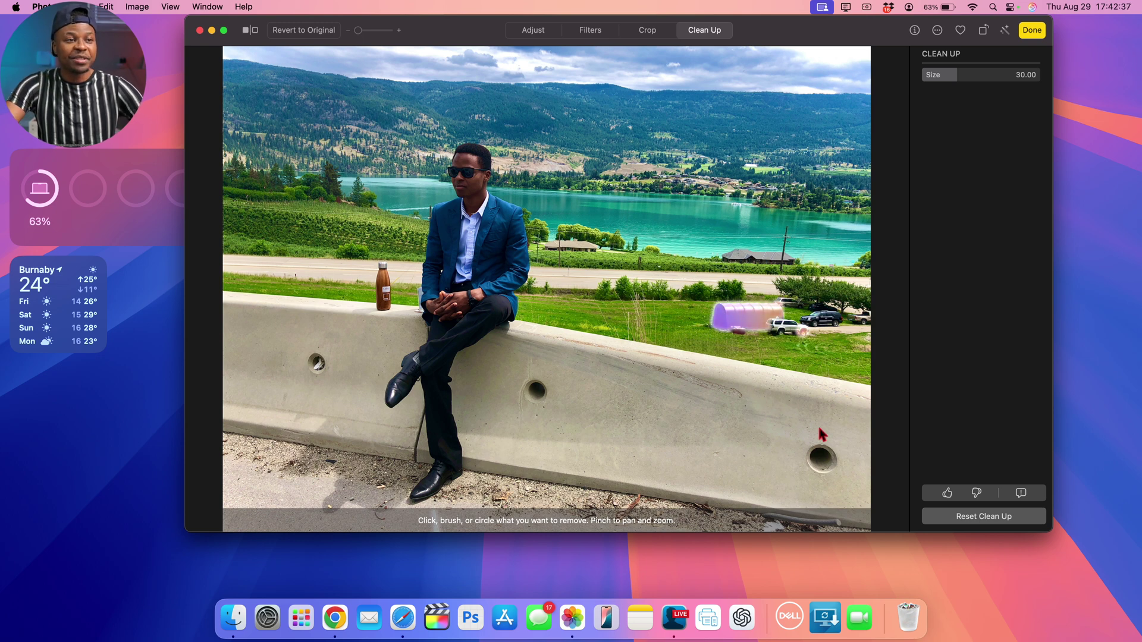
{"action": "left_click", "coordinate": [776, 321]}
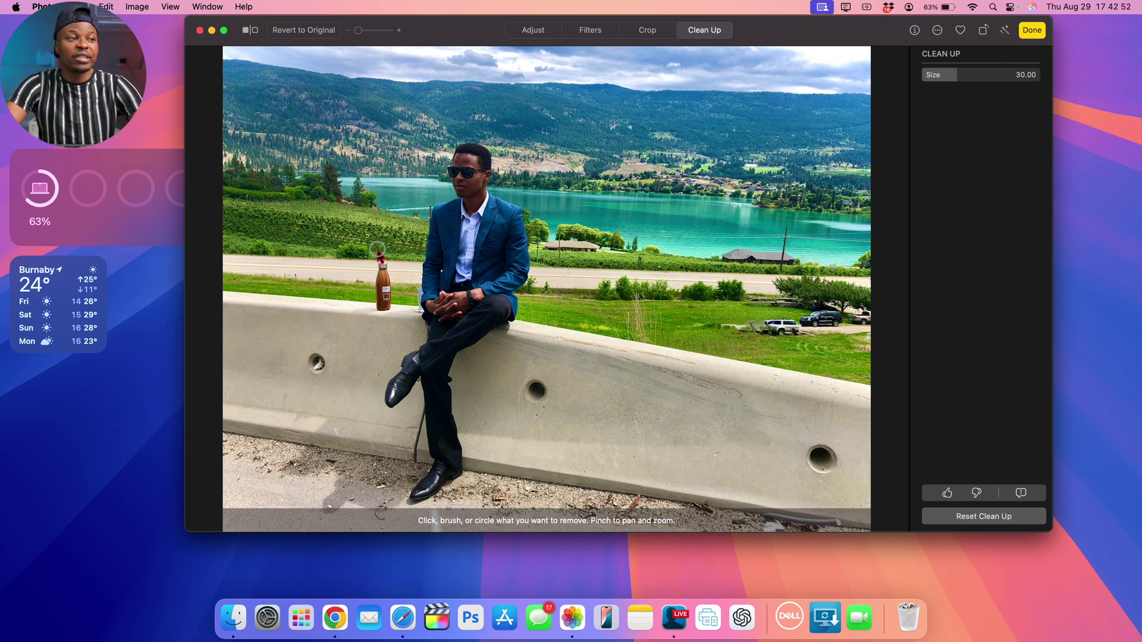
Brush away the bottle on the wall, the parked cars and person, and the grass object
{"action": "mouse_move", "coordinate": [378, 248]}
{"action": "left_mouse_down"}
{"action": "mouse_move", "coordinate": [377, 262]}
{"action": "mouse_move", "coordinate": [388, 256]}
{"action": "left_mouse_up"}
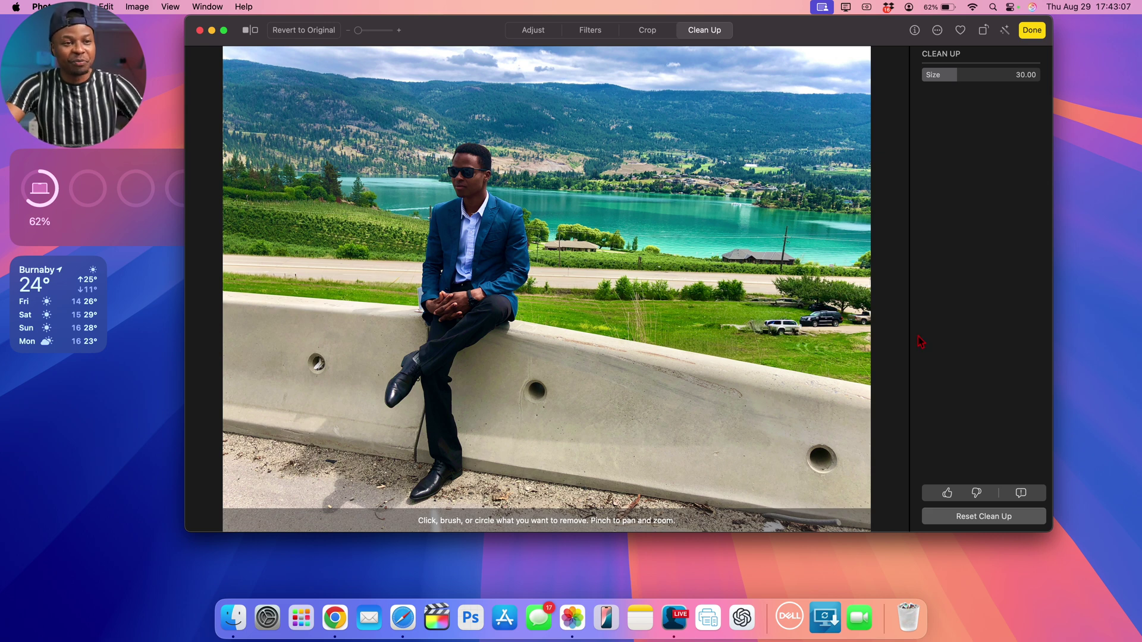
{"action": "mouse_move", "coordinate": [789, 310]}
{"action": "left_mouse_down"}
{"action": "mouse_move", "coordinate": [754, 321]}
{"action": "mouse_move", "coordinate": [757, 332]}
{"action": "mouse_move", "coordinate": [806, 345]}
{"action": "mouse_move", "coordinate": [841, 321]}
{"action": "left_mouse_up"}
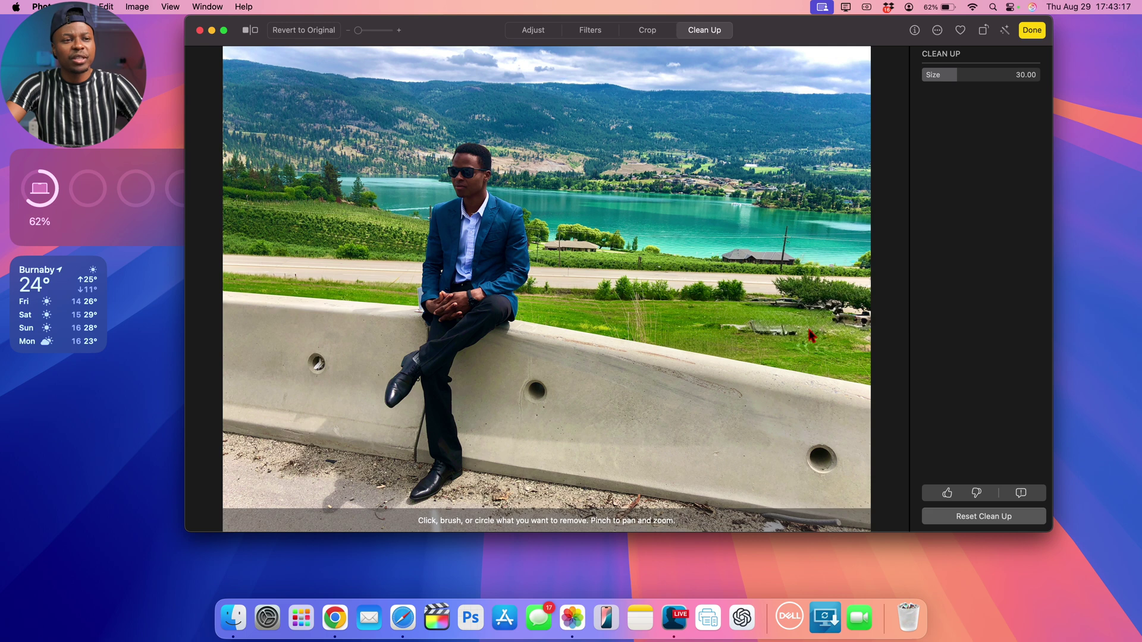
{"action": "mouse_move", "coordinate": [779, 321]}
{"action": "left_mouse_down"}
{"action": "mouse_move", "coordinate": [756, 315]}
{"action": "mouse_move", "coordinate": [743, 331]}
{"action": "mouse_move", "coordinate": [817, 334]}
{"action": "mouse_move", "coordinate": [798, 319]}
{"action": "mouse_move", "coordinate": [740, 326]}
{"action": "left_mouse_up"}
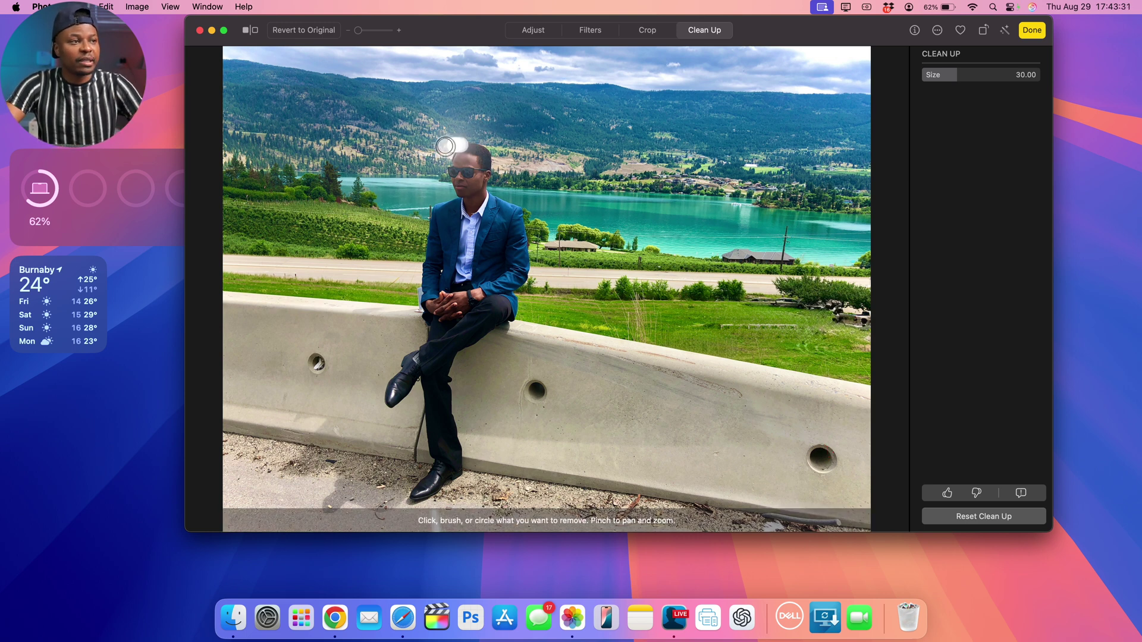
Brush out the man as a test, then reset Clean Up and finish editing
{"action": "mouse_move", "coordinate": [462, 145]}
{"action": "left_mouse_down"}
{"action": "mouse_move", "coordinate": [422, 163]}
{"action": "mouse_move", "coordinate": [389, 283]}
{"action": "mouse_move", "coordinate": [376, 478]}
{"action": "mouse_move", "coordinate": [384, 496]}
{"action": "mouse_move", "coordinate": [416, 505]}
{"action": "mouse_move", "coordinate": [468, 492]}
{"action": "mouse_move", "coordinate": [519, 343]}
{"action": "mouse_move", "coordinate": [535, 248]}
{"action": "mouse_move", "coordinate": [520, 197]}
{"action": "mouse_move", "coordinate": [459, 156]}
{"action": "left_mouse_up"}
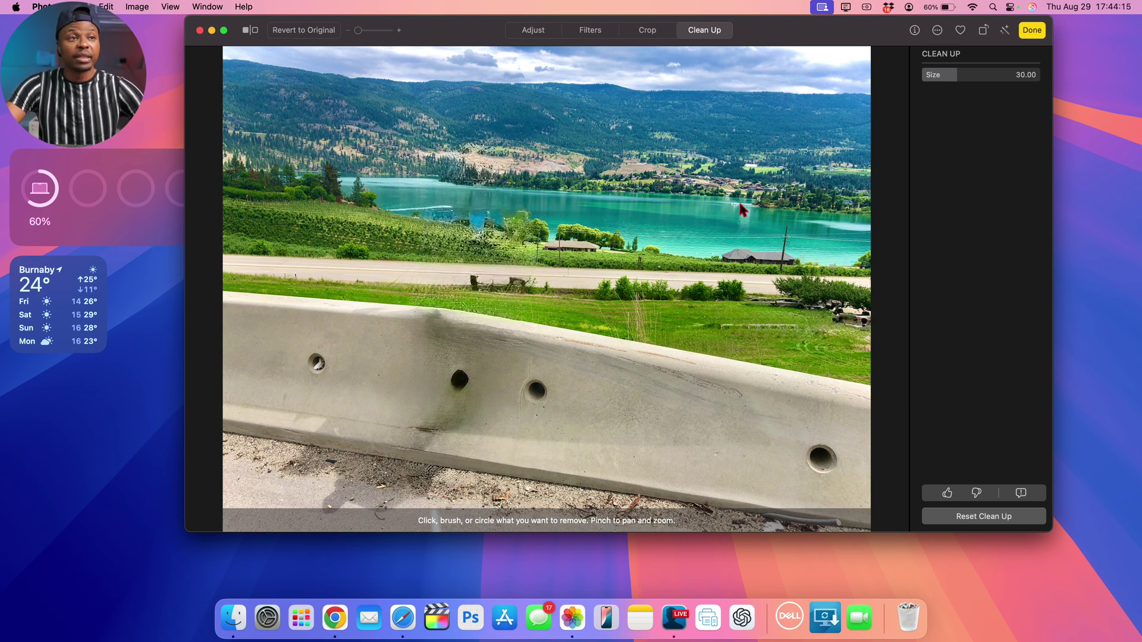
{"action": "left_click", "coordinate": [985, 518]}
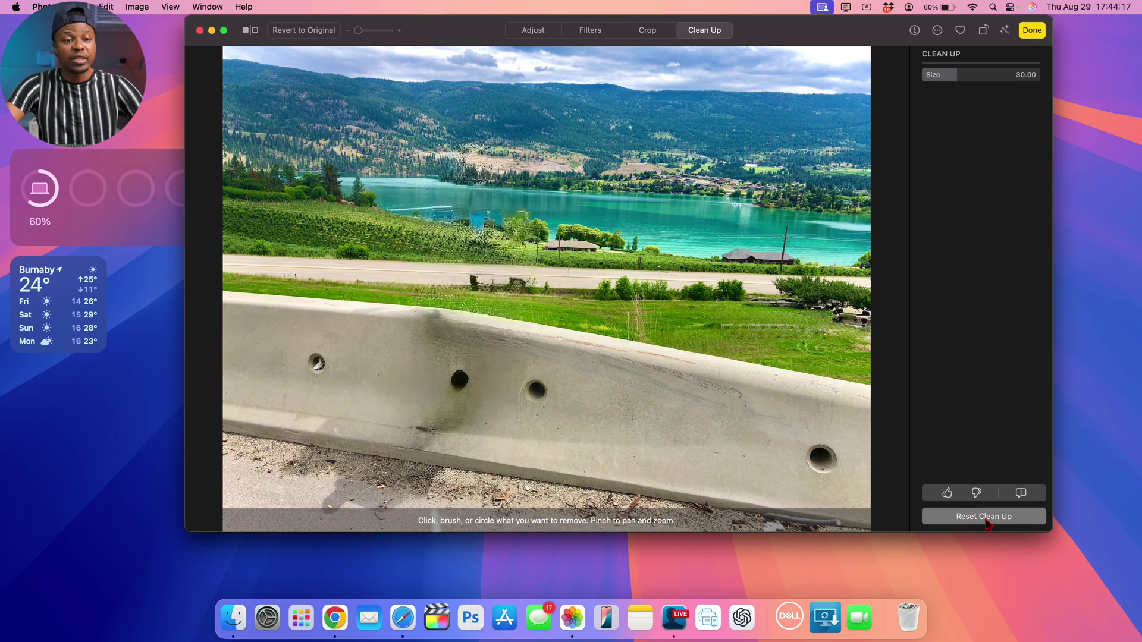
{"action": "left_click", "coordinate": [1032, 31]}
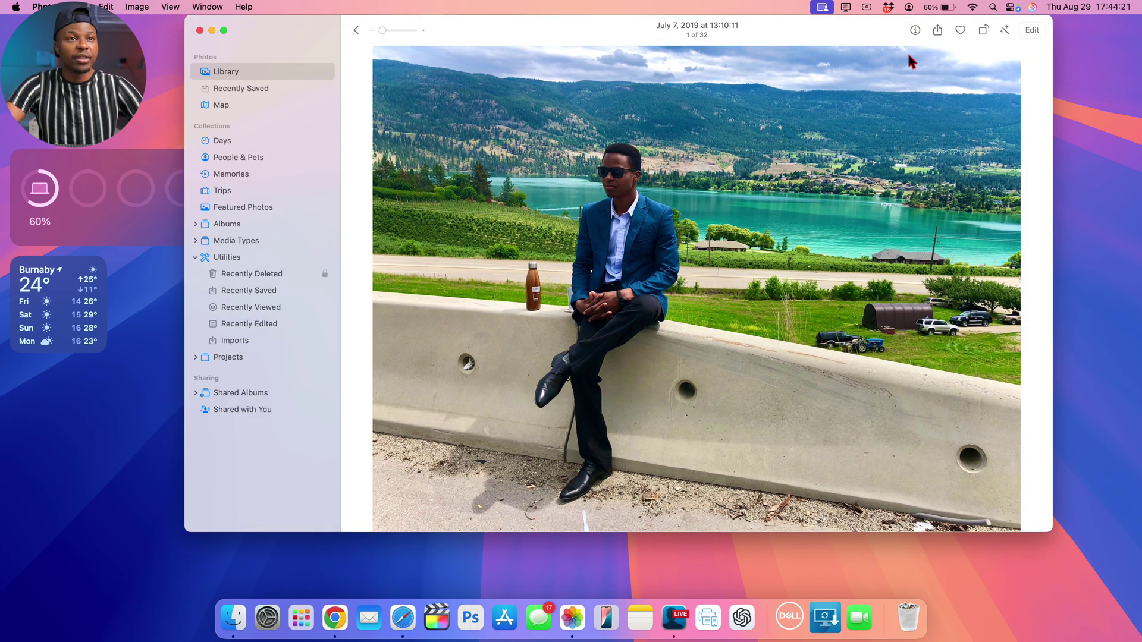
Turn Wi-Fi off from the menu bar and return Photos to the library grid
{"action": "left_click", "coordinate": [973, 8]}
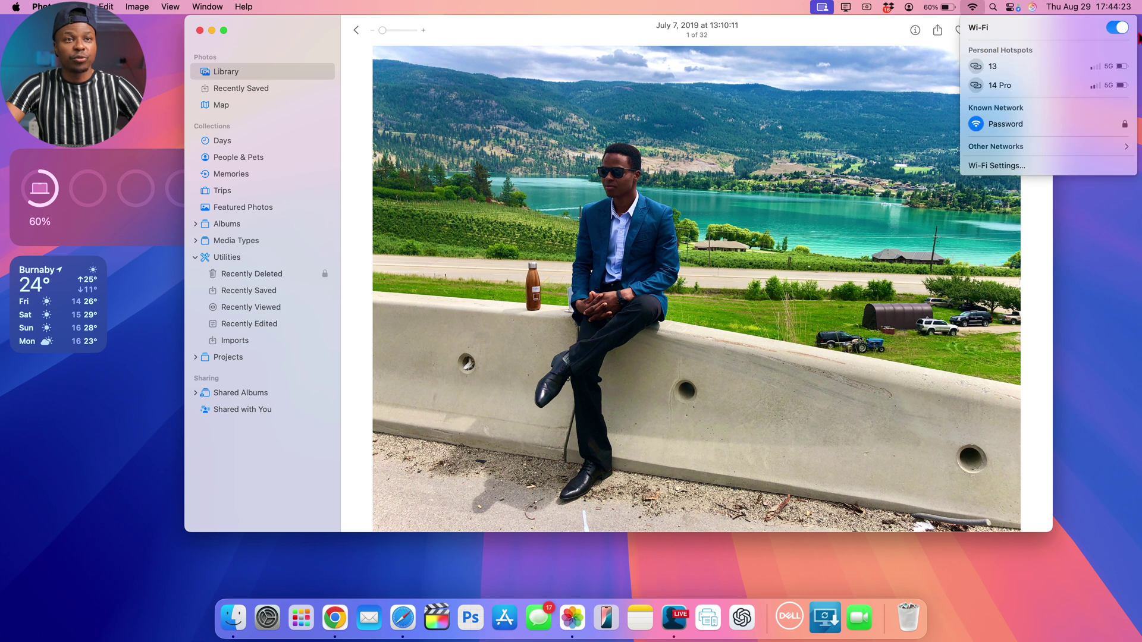
{"action": "left_click", "coordinate": [1126, 30]}
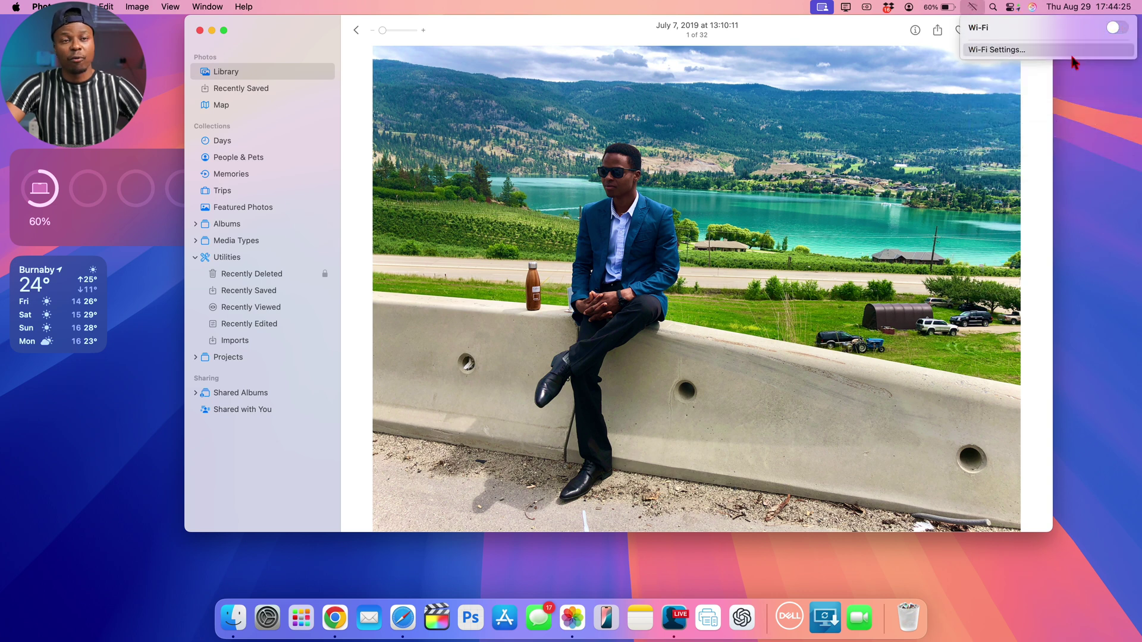
{"action": "left_click", "coordinate": [357, 30]}
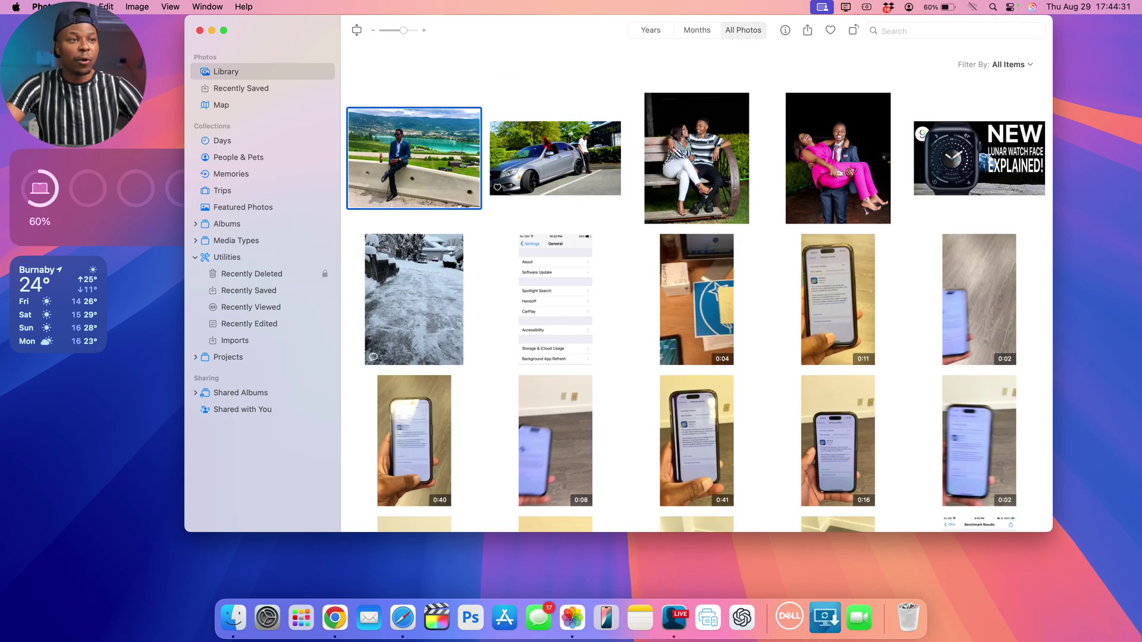
Open the silver car photo and switch the editor to the Clean Up tool
{"action": "double_click", "coordinate": [545, 143]}
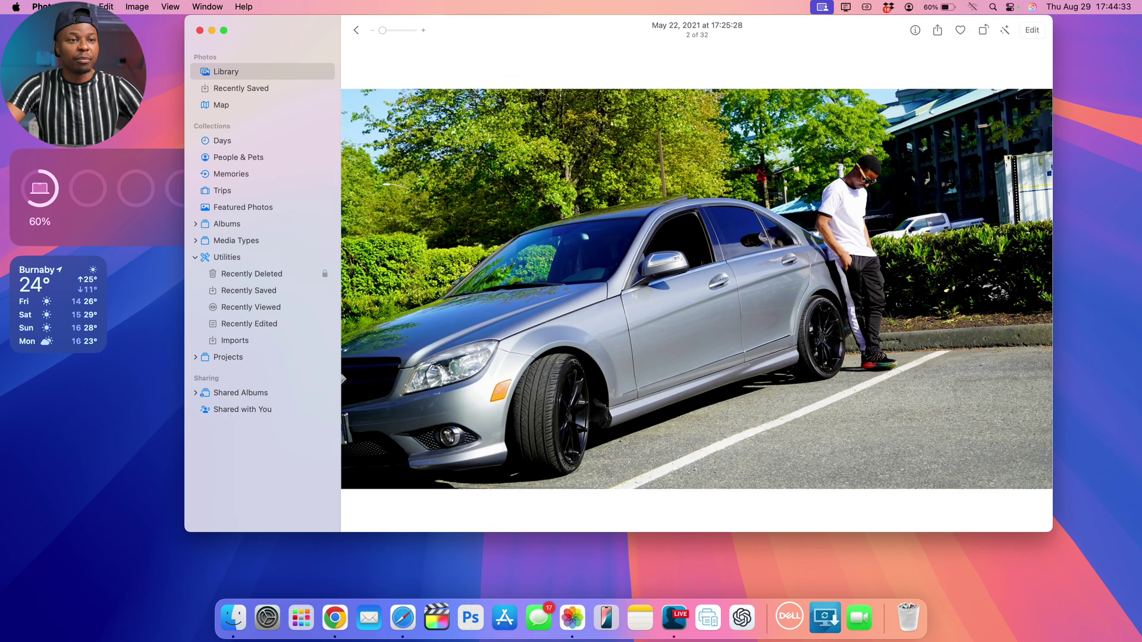
{"action": "left_click", "coordinate": [1032, 31]}
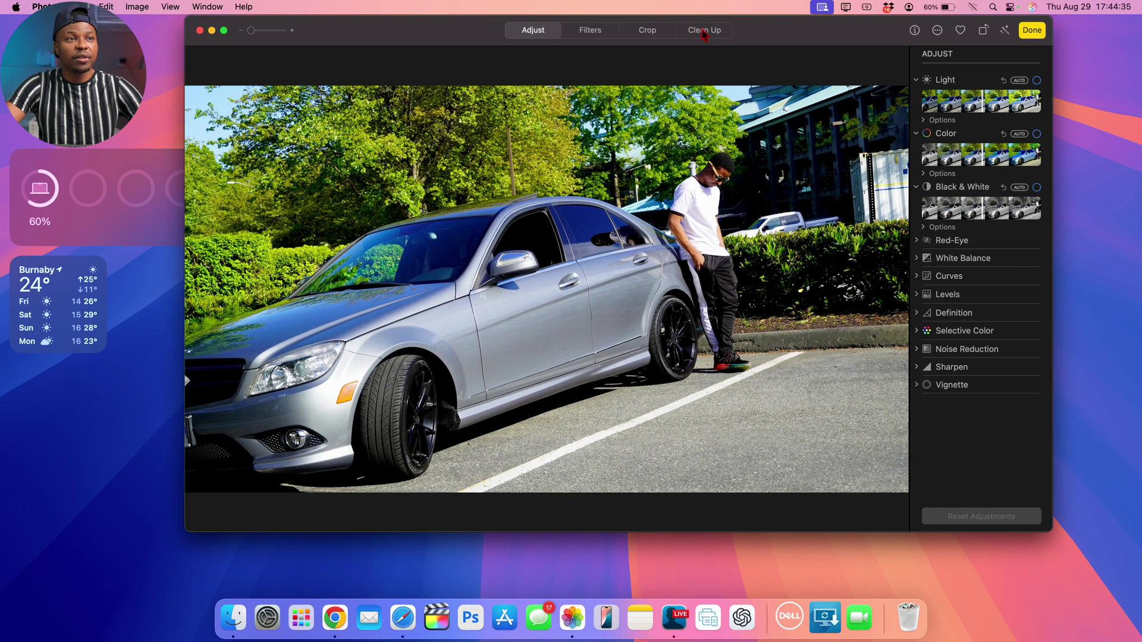
{"action": "left_click", "coordinate": [703, 31]}
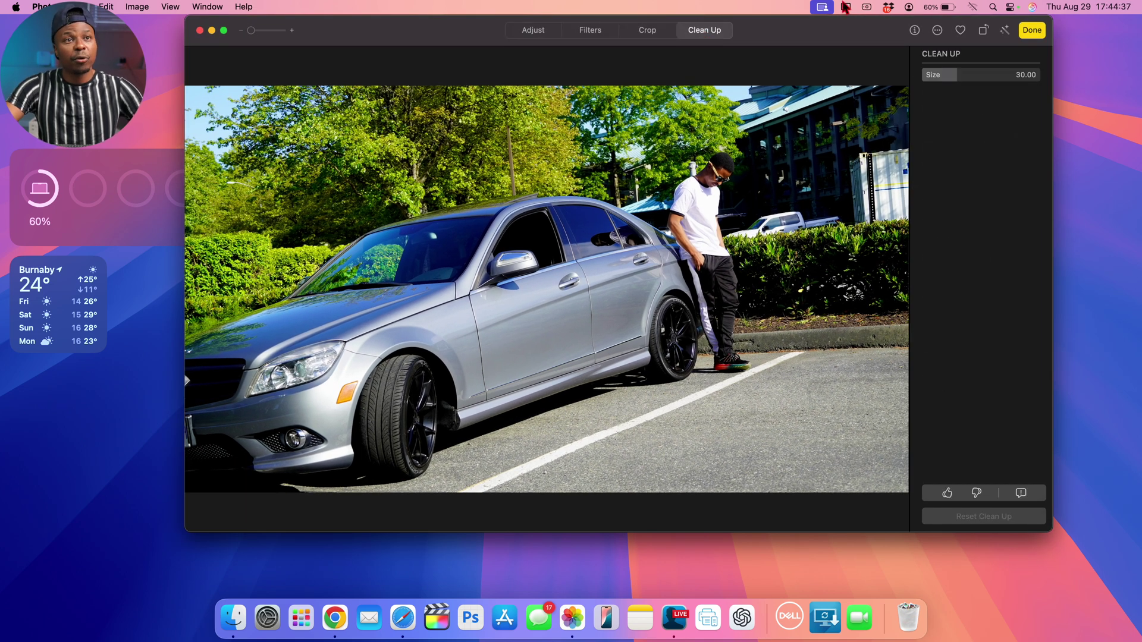
Erase the white pickup truck parked behind the man
{"action": "left_click", "coordinate": [990, 7]}
{"action": "left_click", "coordinate": [786, 160]}
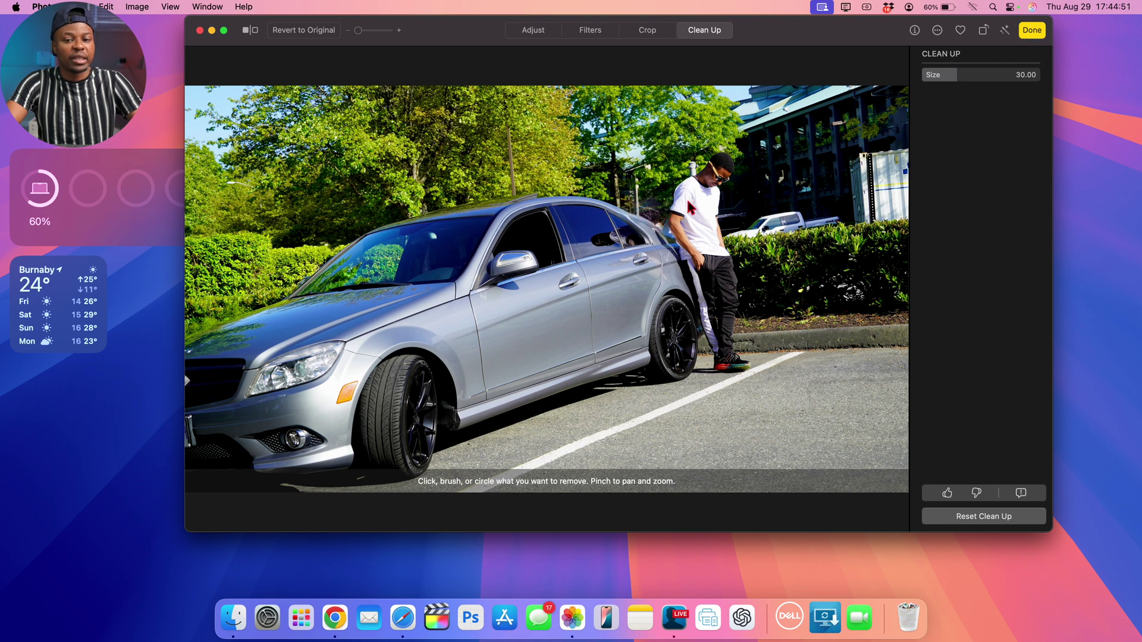
{"action": "left_click", "coordinate": [756, 232]}
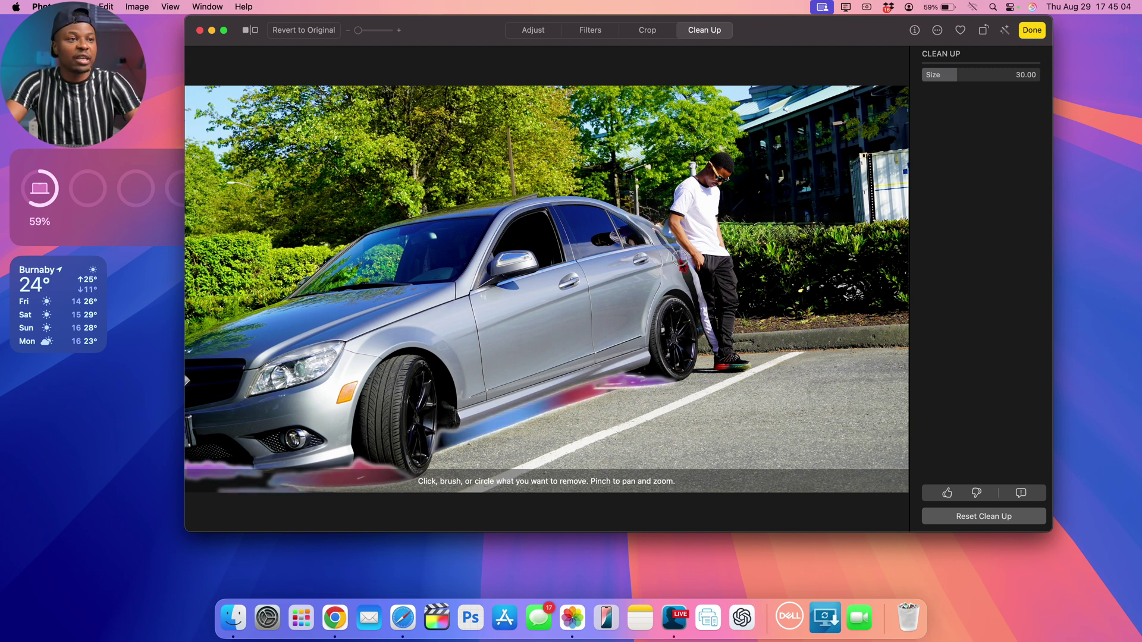
Brush over the silver car from the man's hip to the left image edge
{"action": "mouse_move", "coordinate": [681, 259]}
{"action": "left_mouse_down"}
{"action": "mouse_move", "coordinate": [416, 192]}
{"action": "mouse_move", "coordinate": [381, 202]}
{"action": "mouse_move", "coordinate": [158, 377]}
{"action": "mouse_move", "coordinate": [232, 455]}
{"action": "mouse_move", "coordinate": [387, 411]}
{"action": "mouse_move", "coordinate": [363, 461]}
{"action": "mouse_move", "coordinate": [487, 399]}
{"action": "mouse_move", "coordinate": [672, 342]}
{"action": "mouse_move", "coordinate": [702, 291]}
{"action": "mouse_move", "coordinate": [666, 250]}
{"action": "mouse_move", "coordinate": [504, 255]}
{"action": "mouse_move", "coordinate": [433, 281]}
{"action": "mouse_move", "coordinate": [382, 331]}
{"action": "mouse_move", "coordinate": [581, 331]}
{"action": "mouse_move", "coordinate": [515, 359]}
{"action": "left_mouse_up"}
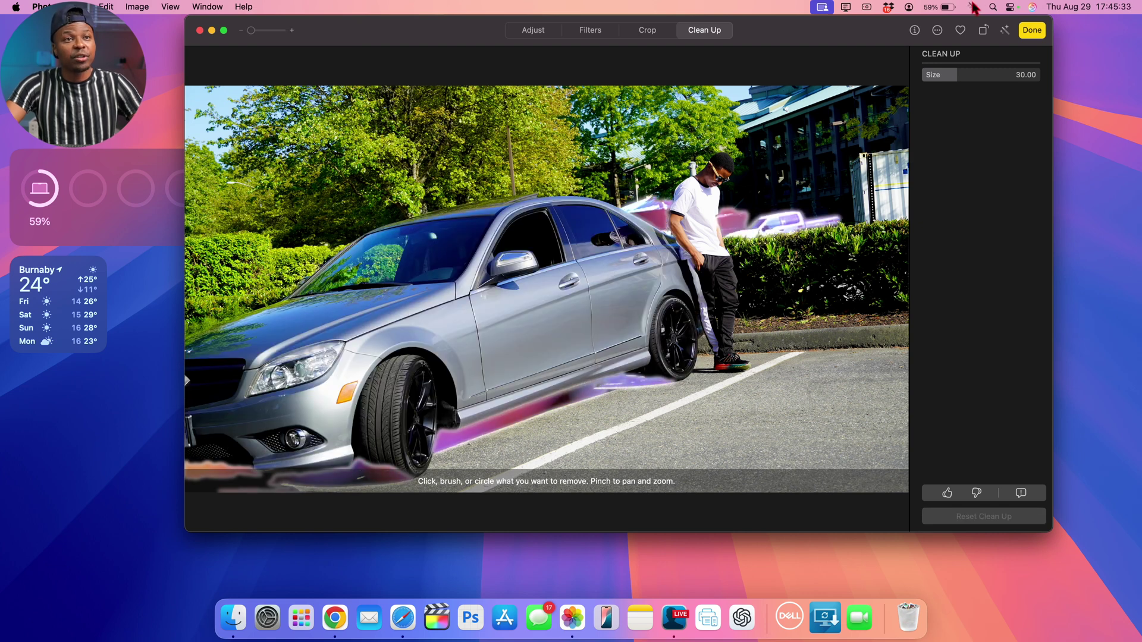
Finish the car photo and open the couple-on-the-bench photo for editing
{"action": "left_click", "coordinate": [1032, 30]}
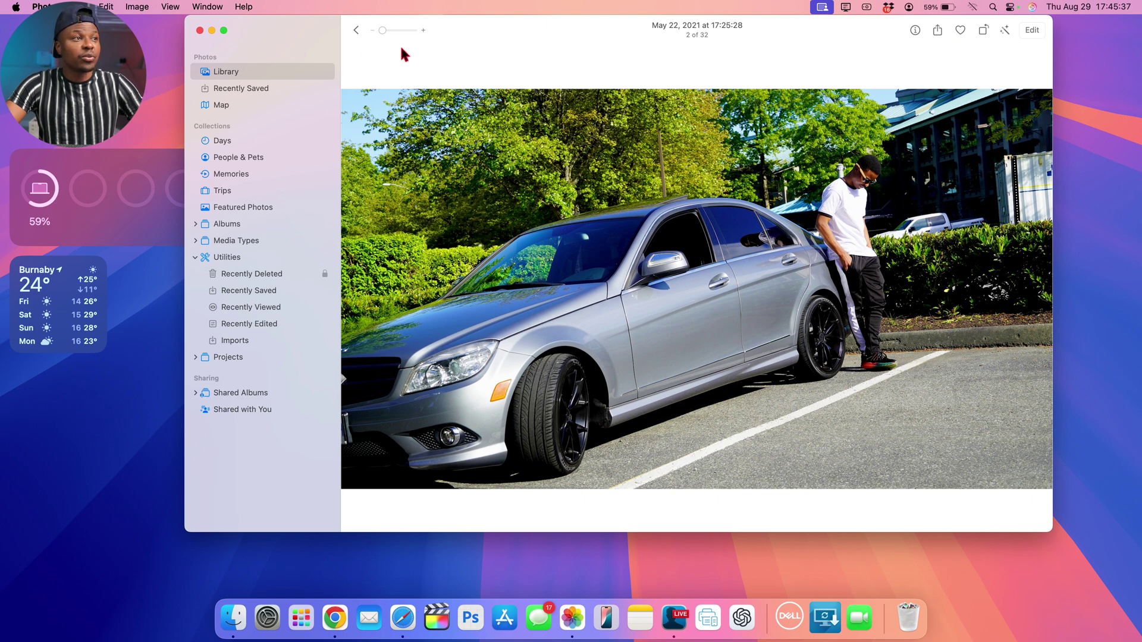
{"action": "left_click", "coordinate": [356, 30]}
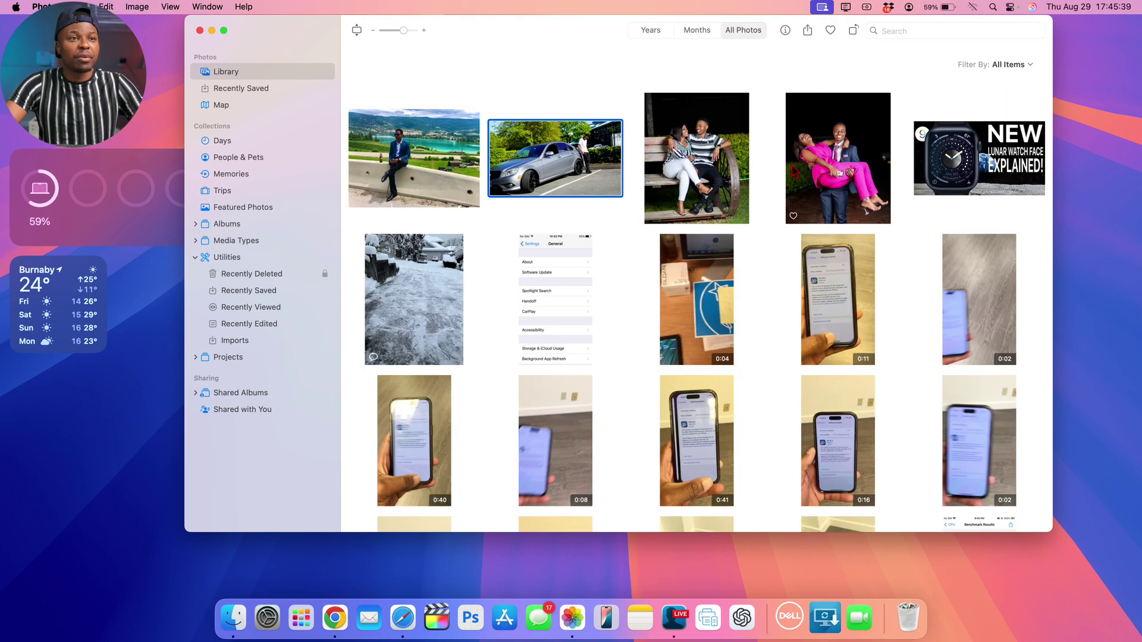
{"action": "double_click", "coordinate": [712, 169]}
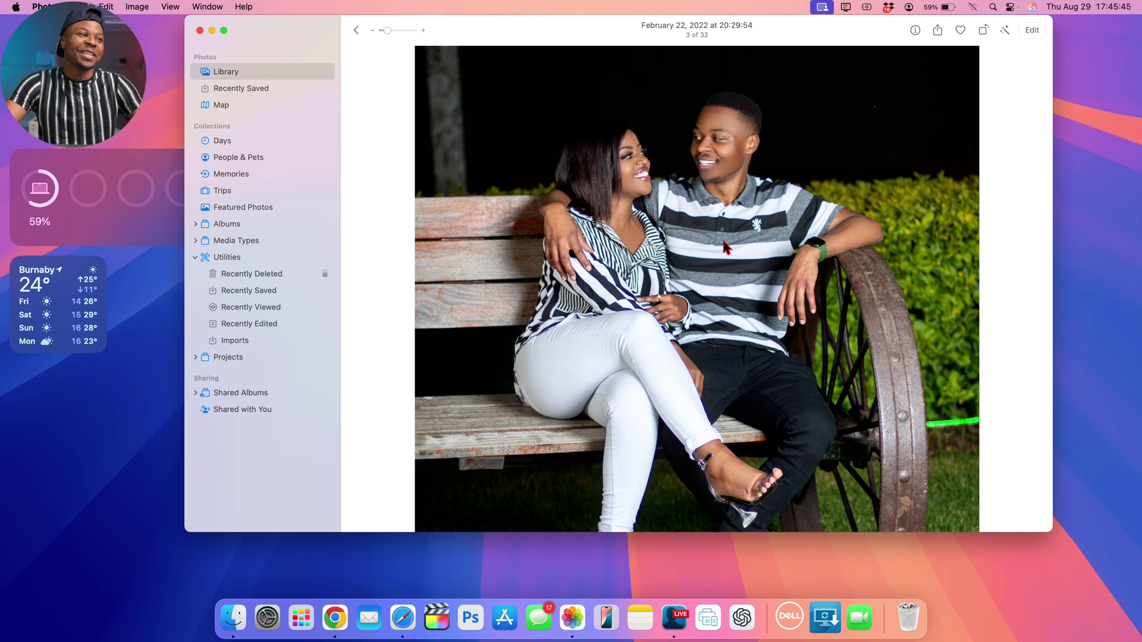
{"action": "left_click", "coordinate": [1032, 30]}
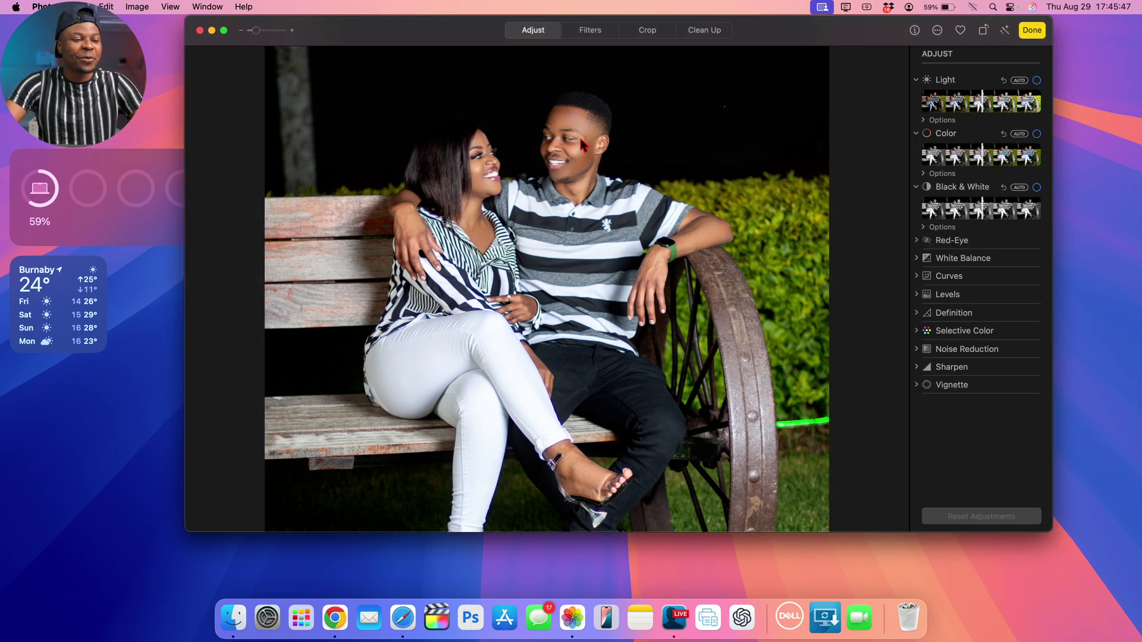
Use Clean Up to brush over and erase the woman on the bench
{"action": "left_click", "coordinate": [722, 31]}
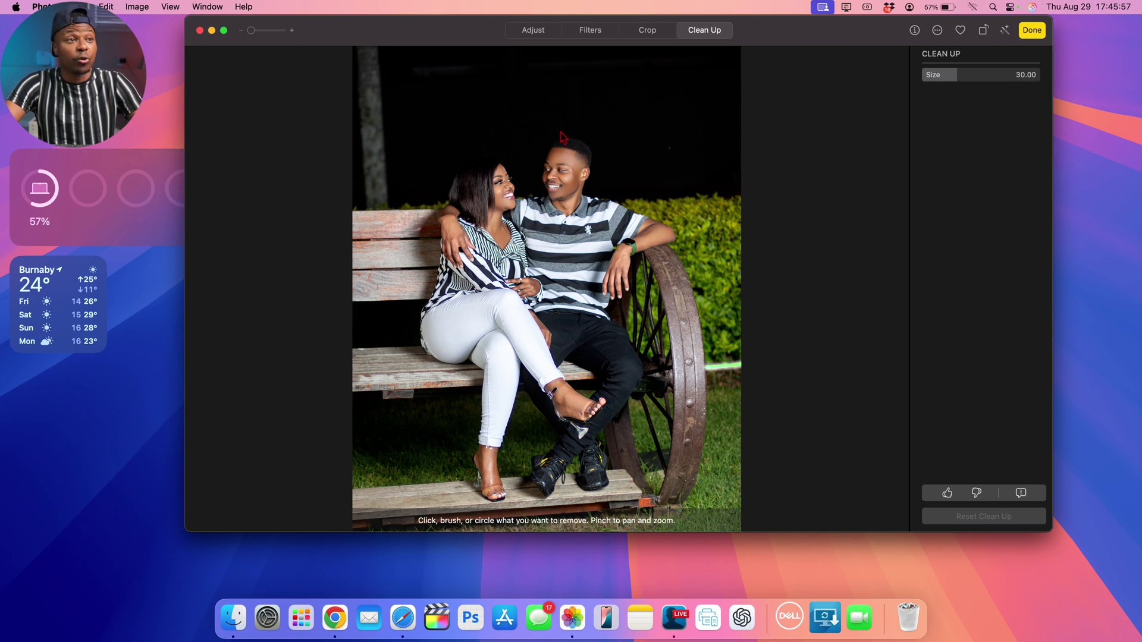
{"action": "mouse_move", "coordinate": [537, 303]}
{"action": "left_mouse_down"}
{"action": "mouse_move", "coordinate": [525, 279]}
{"action": "mouse_move", "coordinate": [511, 181]}
{"action": "mouse_move", "coordinate": [492, 158]}
{"action": "mouse_move", "coordinate": [464, 166]}
{"action": "mouse_move", "coordinate": [456, 215]}
{"action": "mouse_move", "coordinate": [480, 263]}
{"action": "mouse_move", "coordinate": [442, 270]}
{"action": "mouse_move", "coordinate": [424, 332]}
{"action": "mouse_move", "coordinate": [475, 357]}
{"action": "mouse_move", "coordinate": [465, 425]}
{"action": "mouse_move", "coordinate": [480, 503]}
{"action": "mouse_move", "coordinate": [491, 505]}
{"action": "mouse_move", "coordinate": [519, 374]}
{"action": "mouse_move", "coordinate": [581, 444]}
{"action": "mouse_move", "coordinate": [600, 447]}
{"action": "mouse_move", "coordinate": [594, 425]}
{"action": "mouse_move", "coordinate": [615, 401]}
{"action": "mouse_move", "coordinate": [556, 361]}
{"action": "mouse_move", "coordinate": [526, 289]}
{"action": "left_mouse_up"}
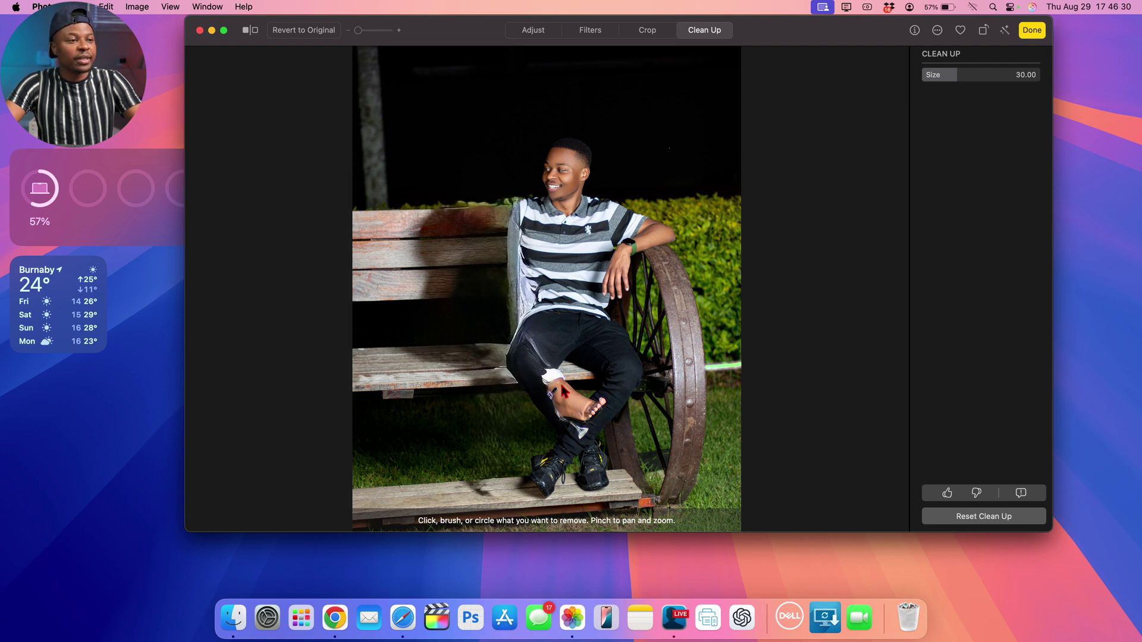
Brush away the leftover bare foot, then reset Clean Up to restore the woman
{"action": "mouse_move", "coordinate": [562, 389]}
{"action": "left_mouse_down"}
{"action": "mouse_move", "coordinate": [547, 378]}
{"action": "mouse_move", "coordinate": [554, 408]}
{"action": "mouse_move", "coordinate": [573, 395]}
{"action": "mouse_move", "coordinate": [562, 372]}
{"action": "left_mouse_up"}
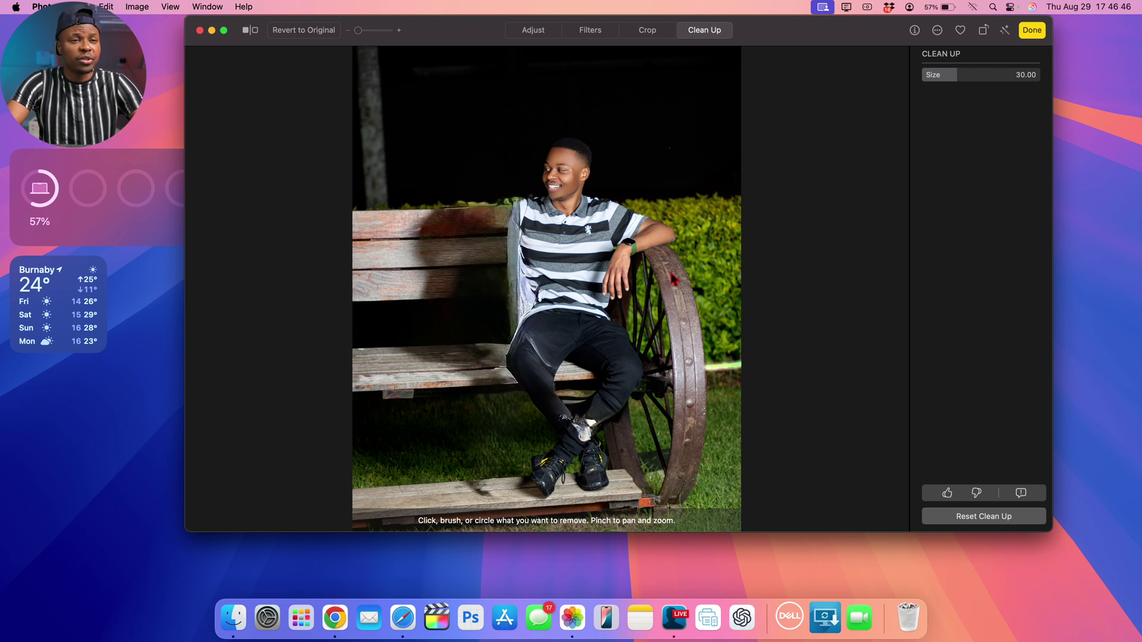
{"action": "left_click", "coordinate": [986, 523]}
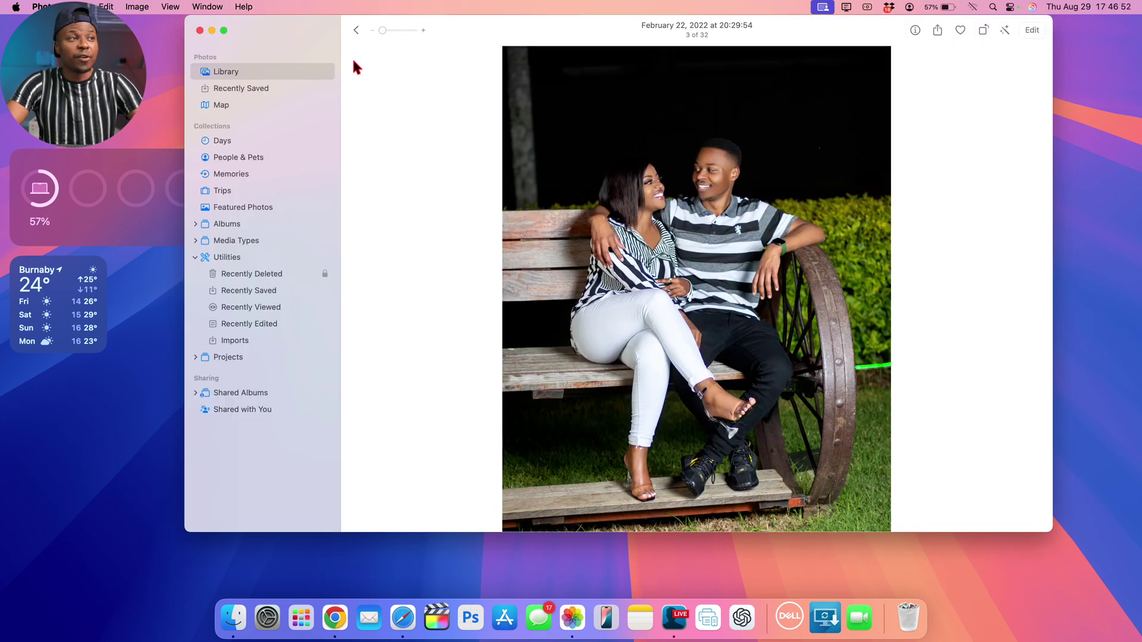
Return to the All Photos grid and scroll through the thumbnails
{"action": "left_click", "coordinate": [354, 31]}
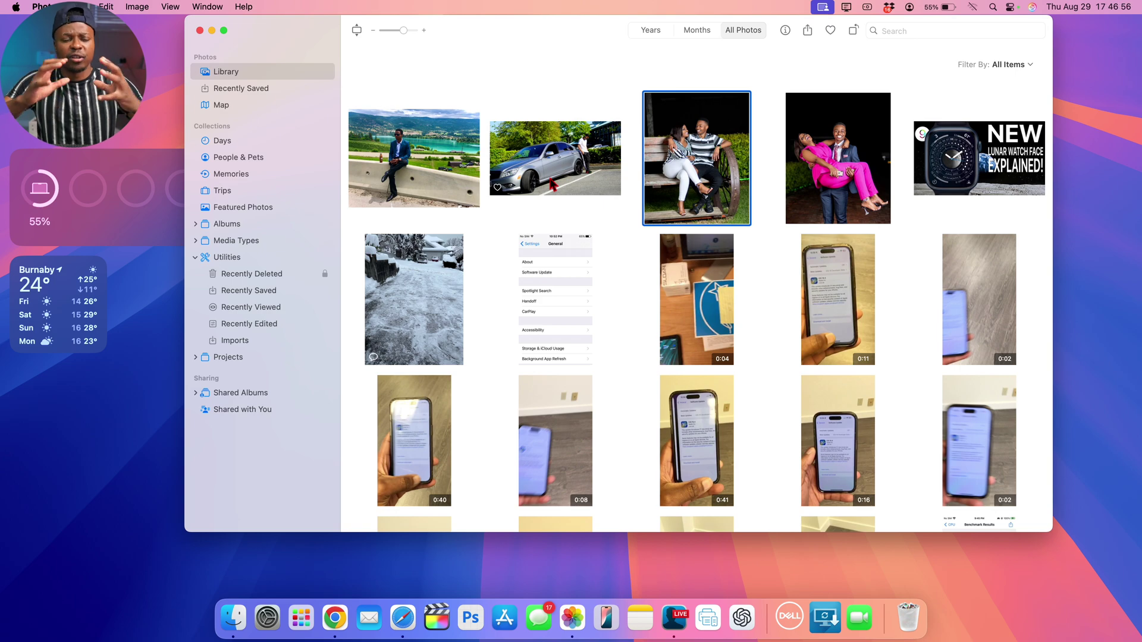
{"action": "scroll", "coordinate": [799, 318], "scroll_direction": "down", "scroll_amount": 10}
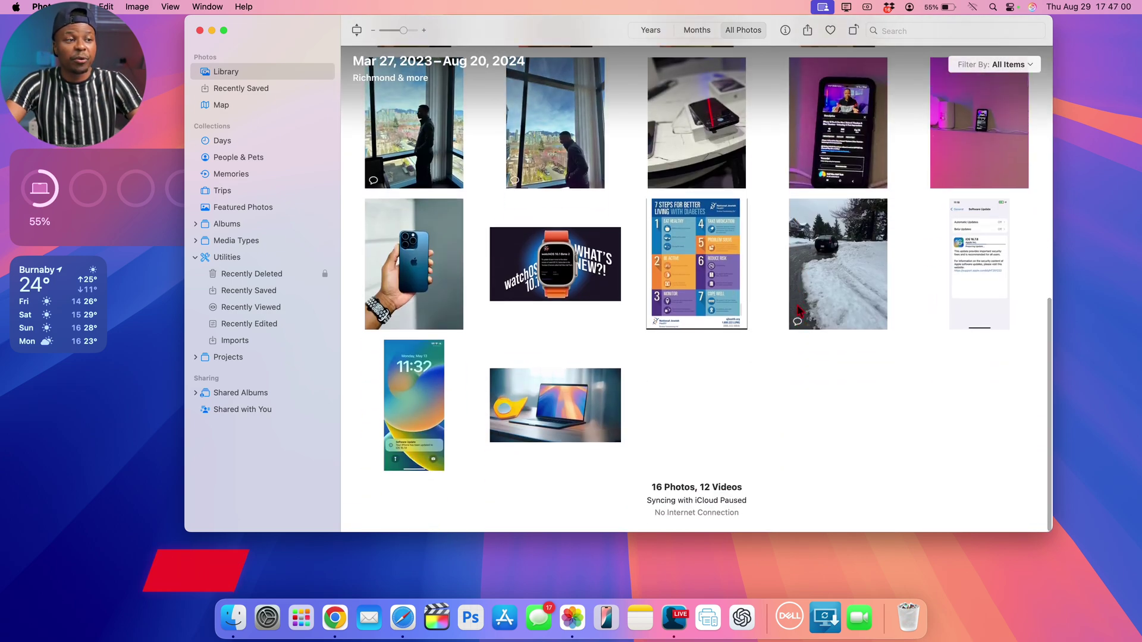
{"action": "scroll", "coordinate": [448, 419], "scroll_direction": "up", "scroll_amount": 15}
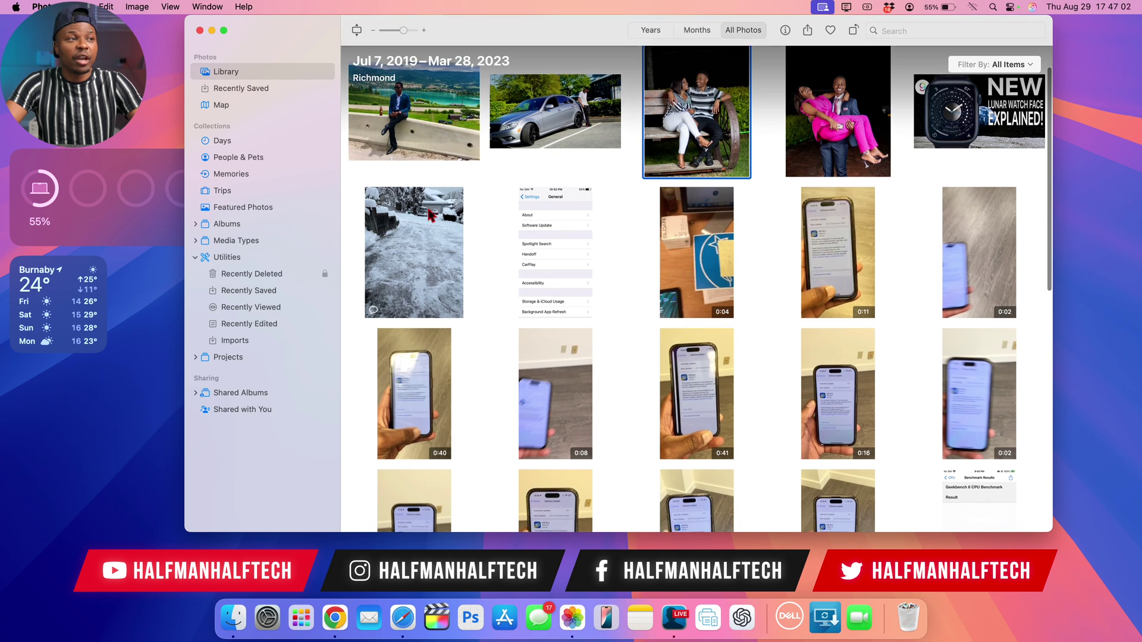
Open the first thumbnail, the lakeside photo of the man on the concrete wall
{"action": "double_click", "coordinate": [433, 165]}
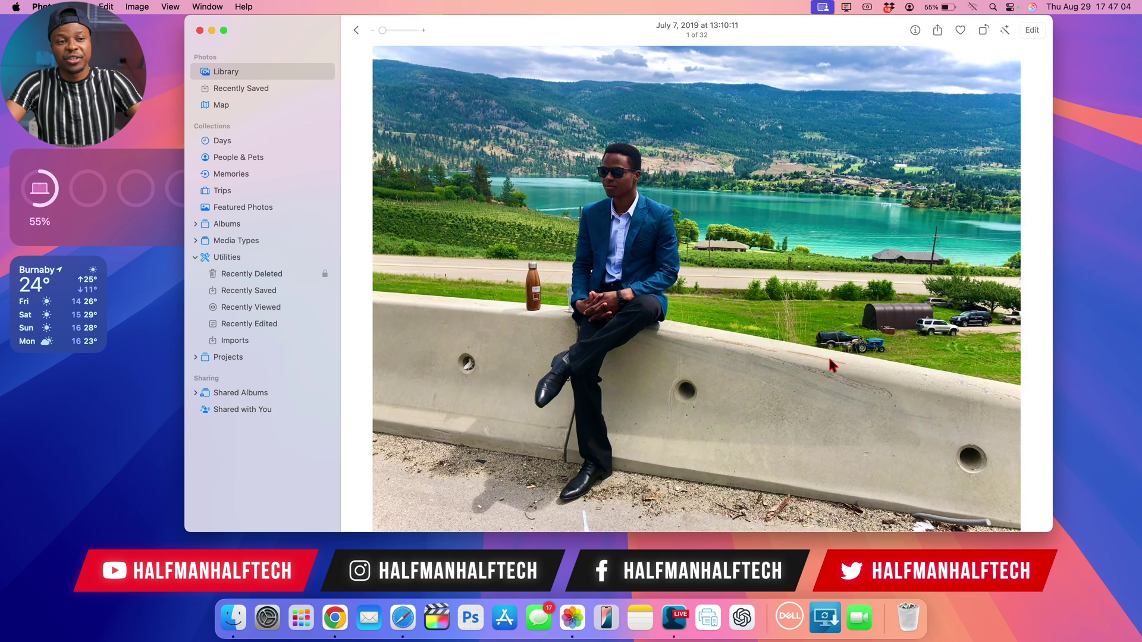